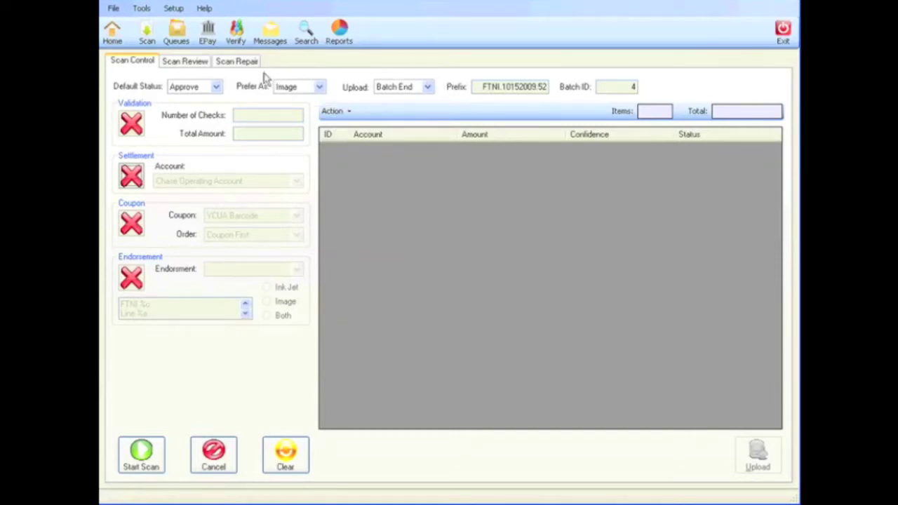
Step: Set the default status for scanned checks to Review and keep Prefer As on Image
click(217, 87)
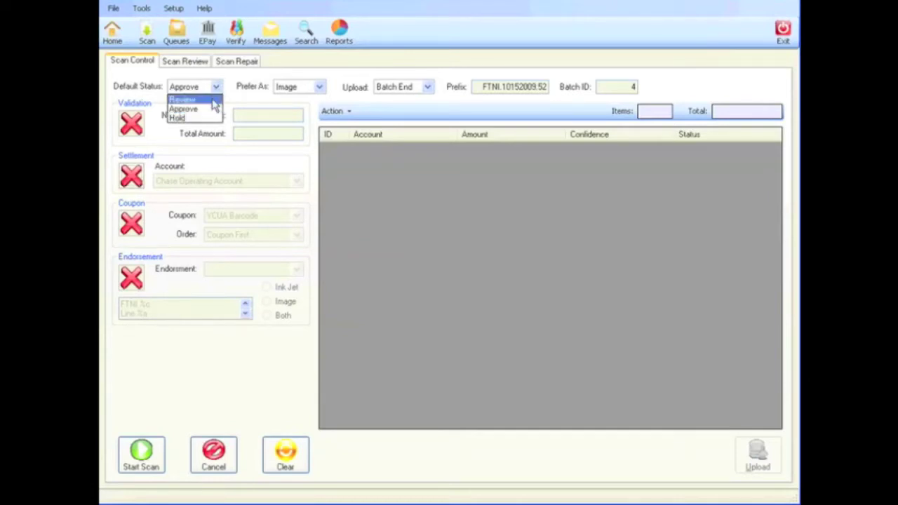
click(214, 100)
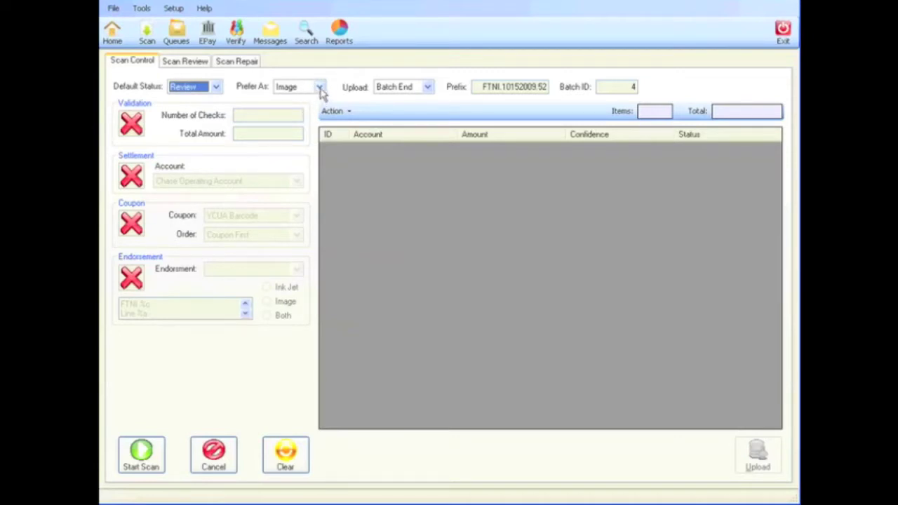
click(319, 87)
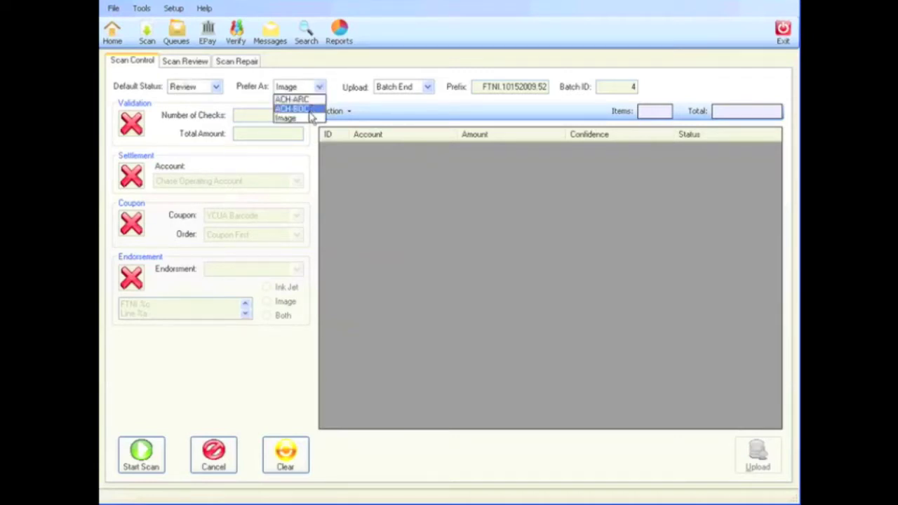
click(309, 120)
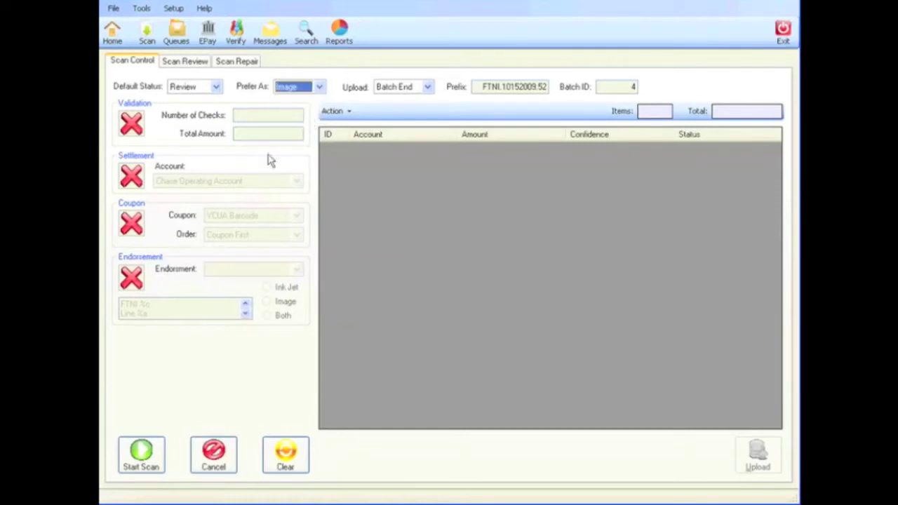
click(137, 125)
Step: Try batch validation with 10 checks totalling 1000, then turn validation back off
click(138, 125)
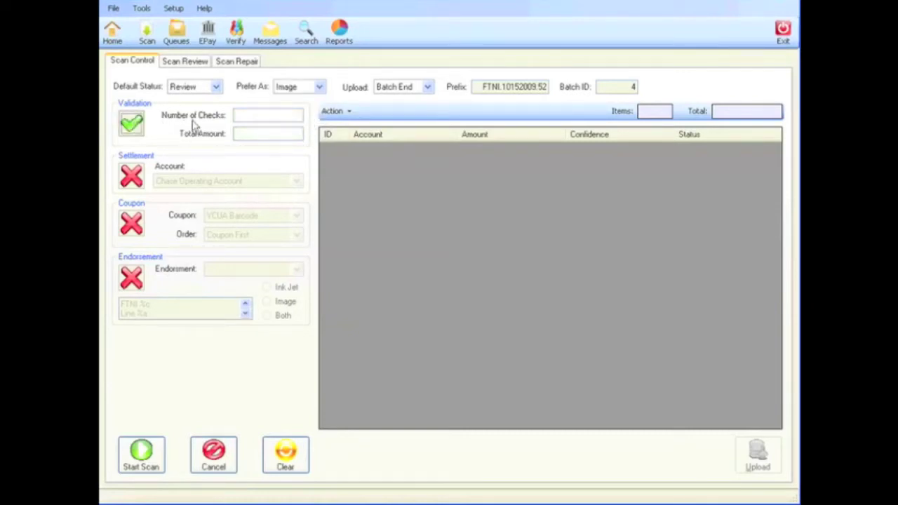
click(245, 116)
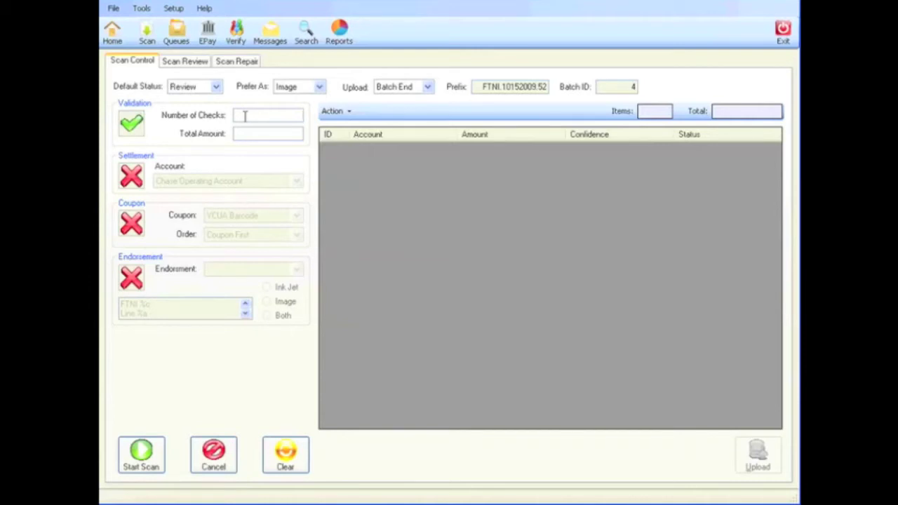
text(10)
key(Tab)
text(1000)
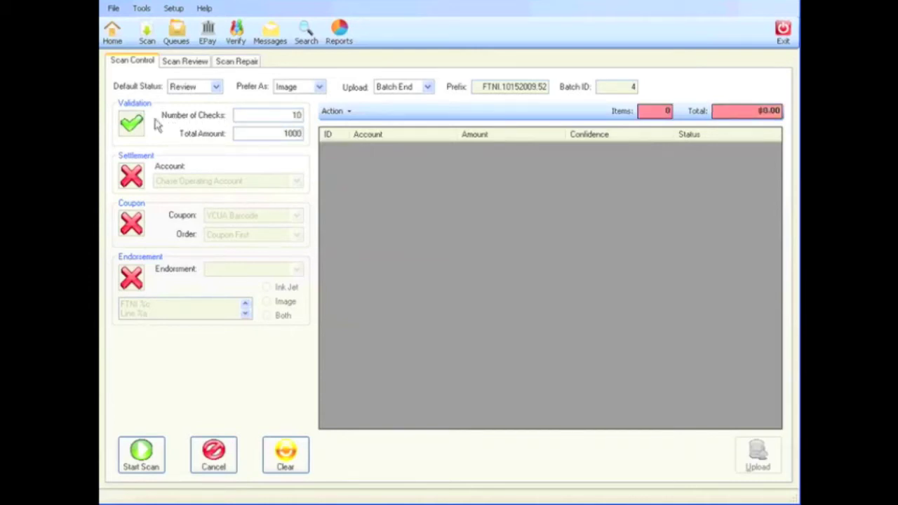
click(134, 134)
Step: Enable settlement to the Dr. Jones account
click(132, 175)
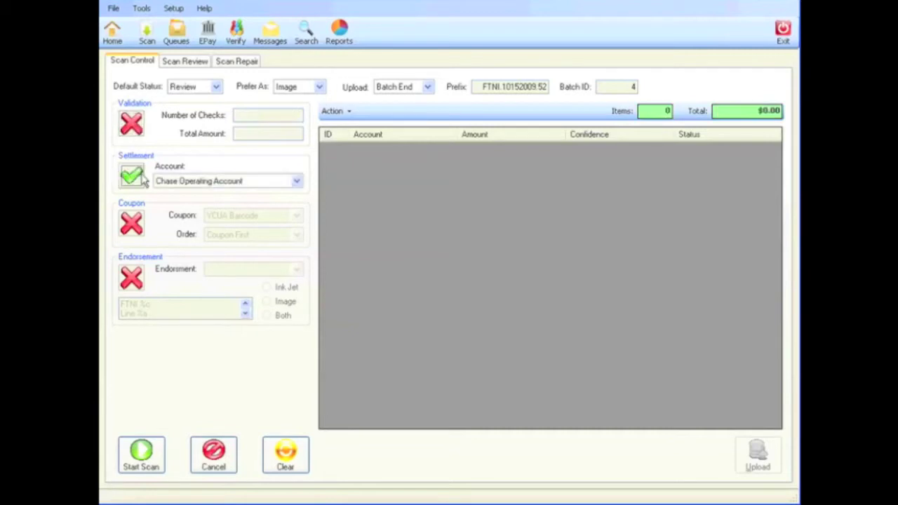
click(297, 182)
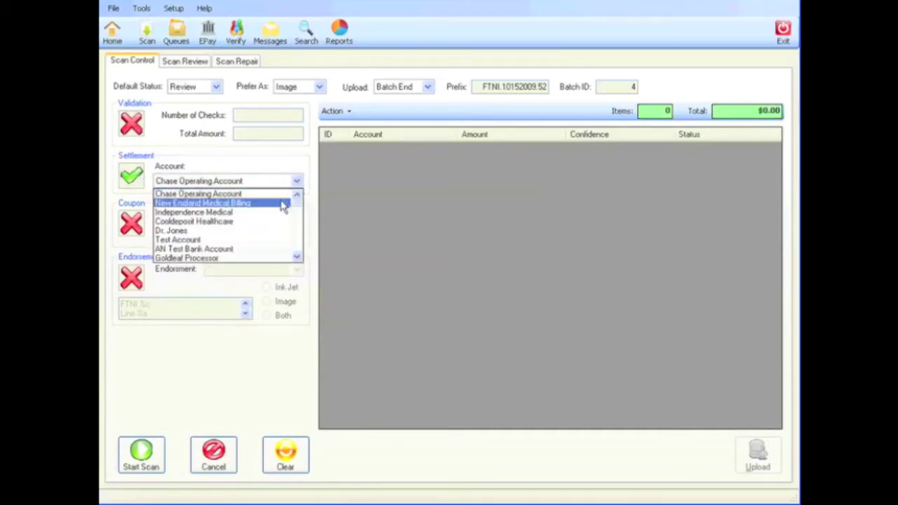
click(261, 231)
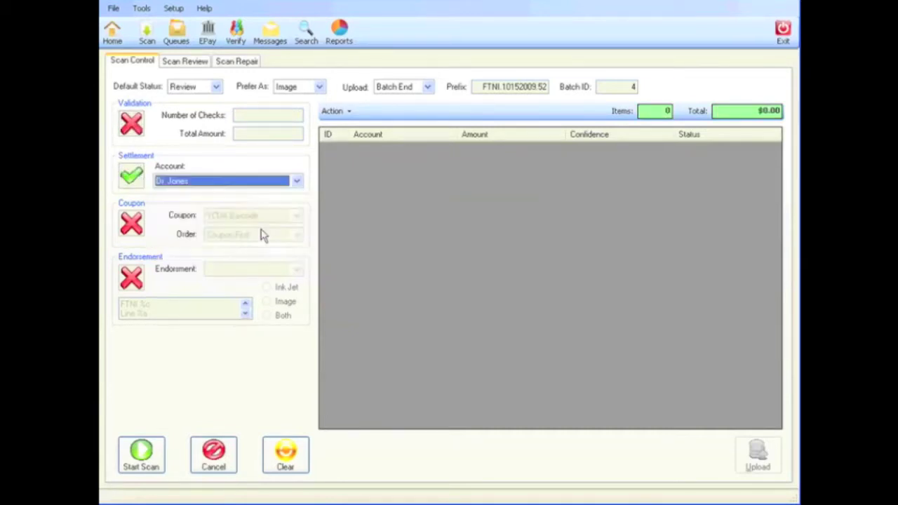
Step: Try coupon processing with PMC Barcode, then switch coupons back off
click(132, 226)
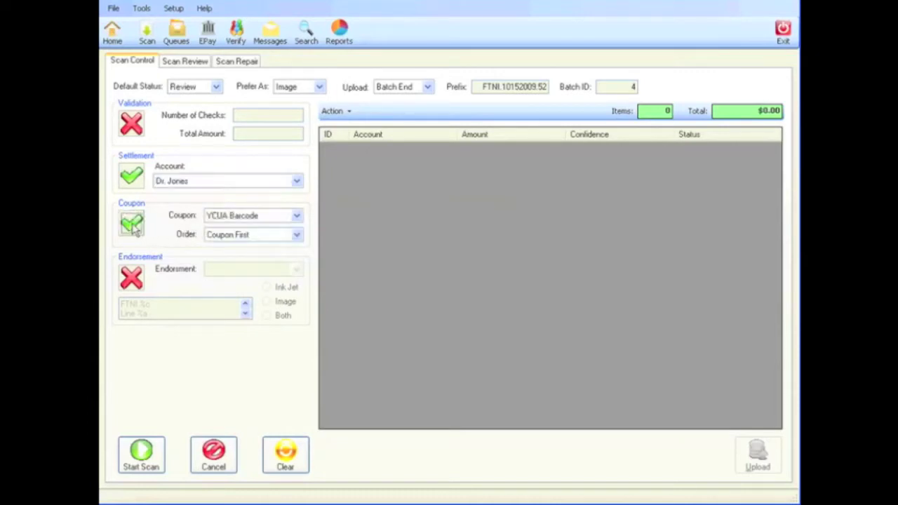
click(298, 219)
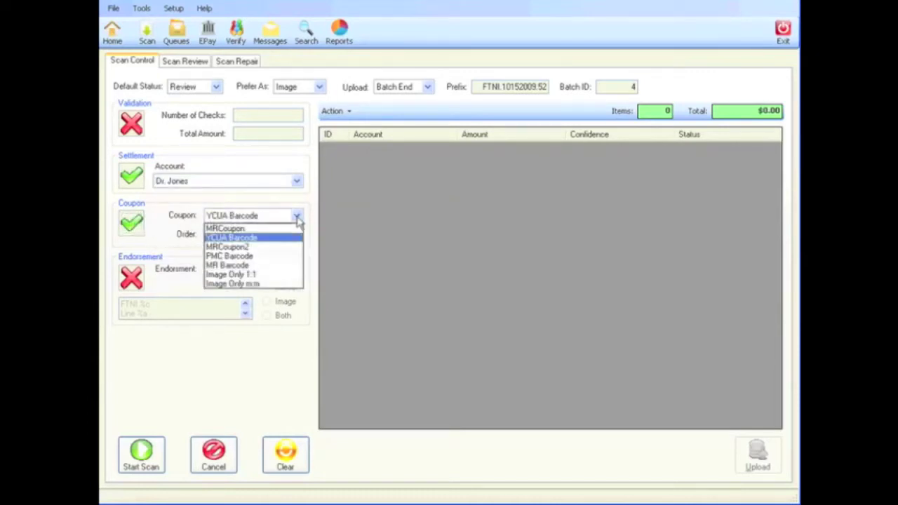
click(266, 257)
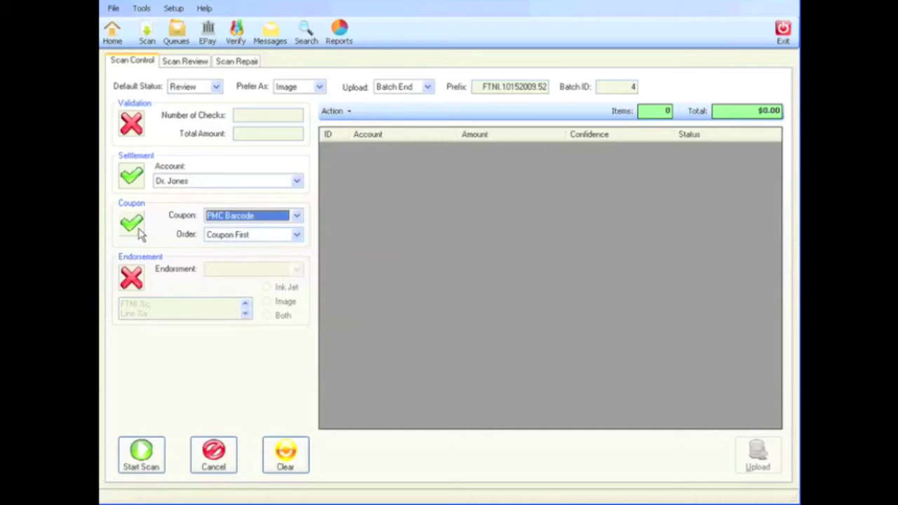
click(133, 224)
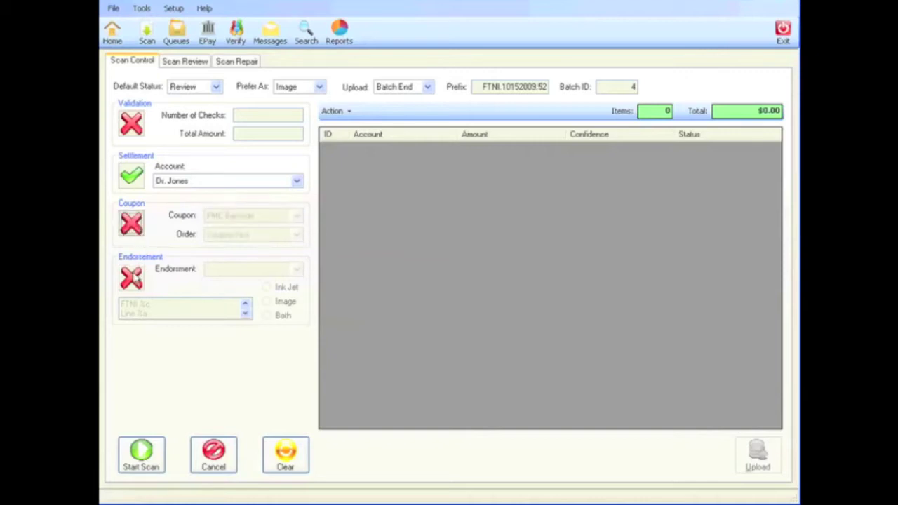
Step: Endorse with Test Endorsement 1 on Both, scan two checks totalling $300.00, and open the first check
click(133, 278)
click(295, 271)
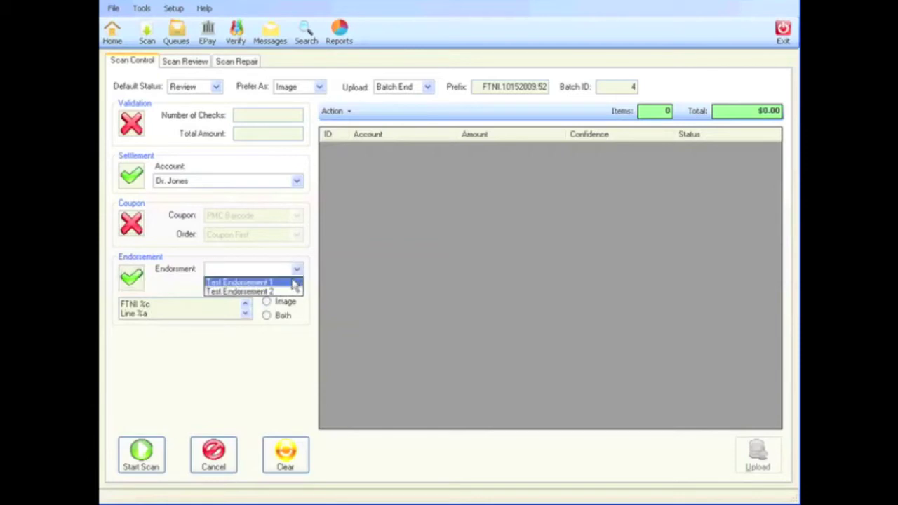
click(284, 281)
click(290, 289)
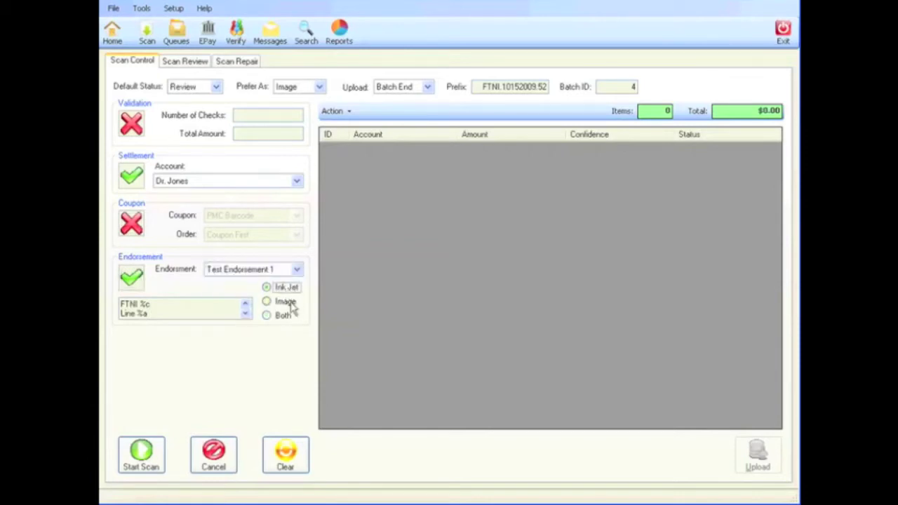
click(291, 303)
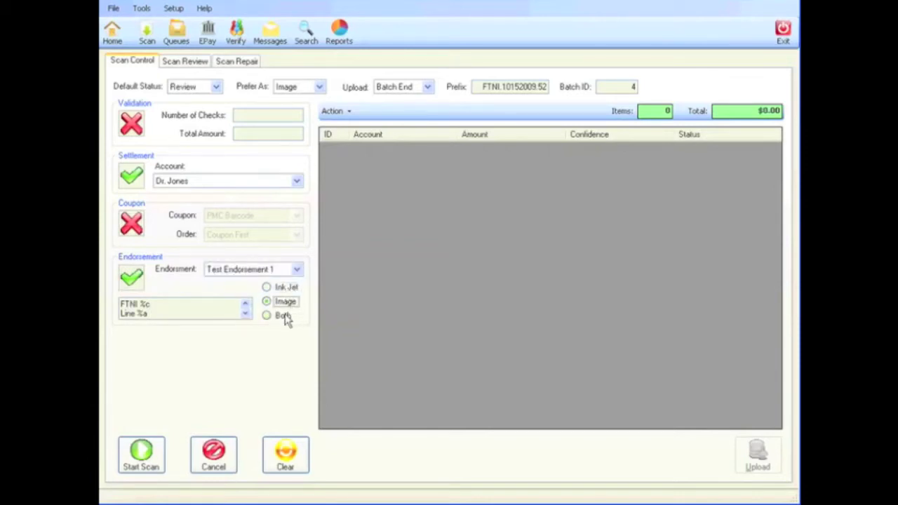
click(283, 316)
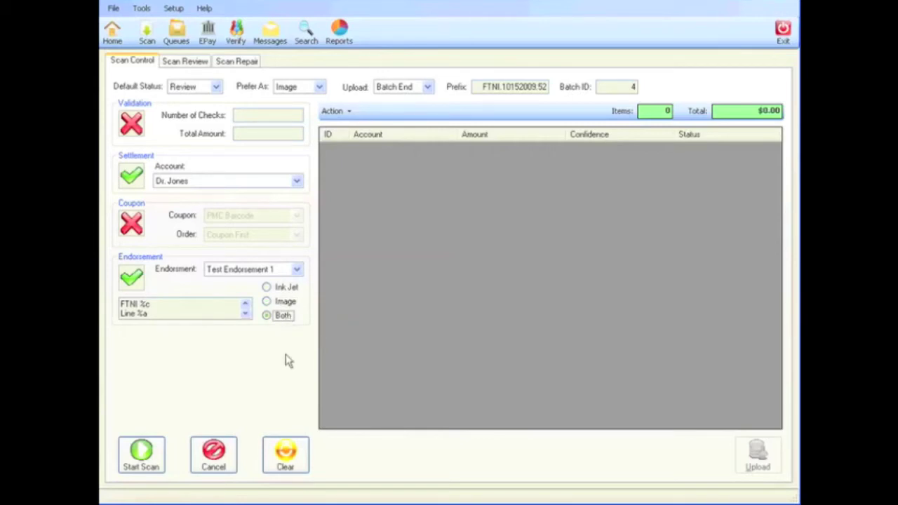
click(145, 453)
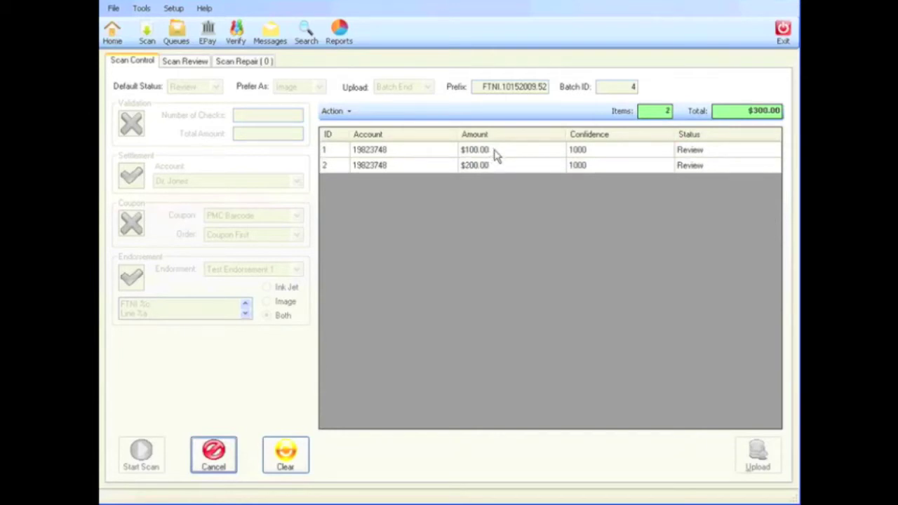
double_click(495, 153)
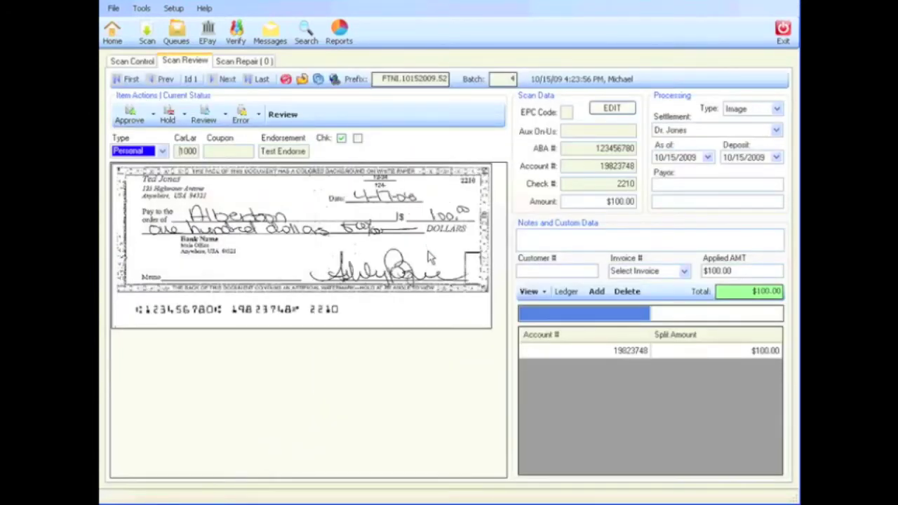
Step: Zoom into the $100.00 check image, then return to the full image
click(441, 245)
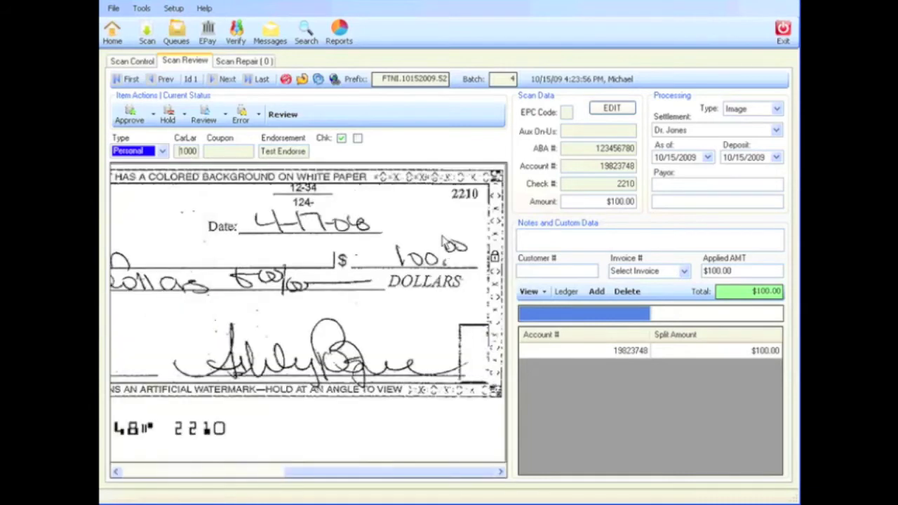
click(414, 205)
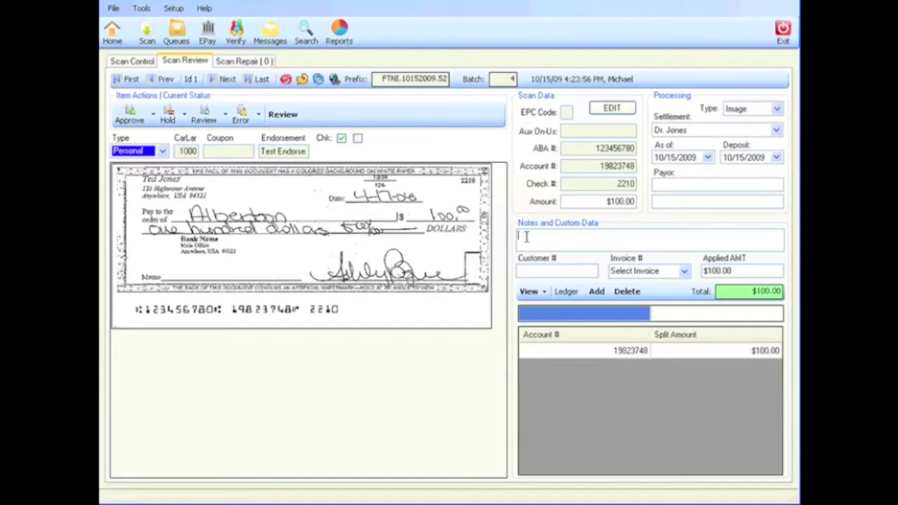
Step: Note 'See Manager', add a second 100.00 ledger split to another account, and show the change log
text(See Manager)
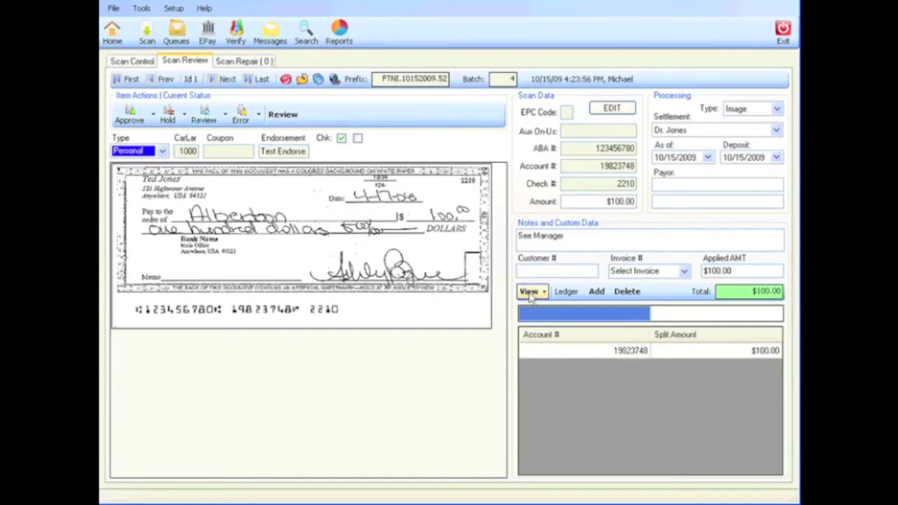
click(553, 314)
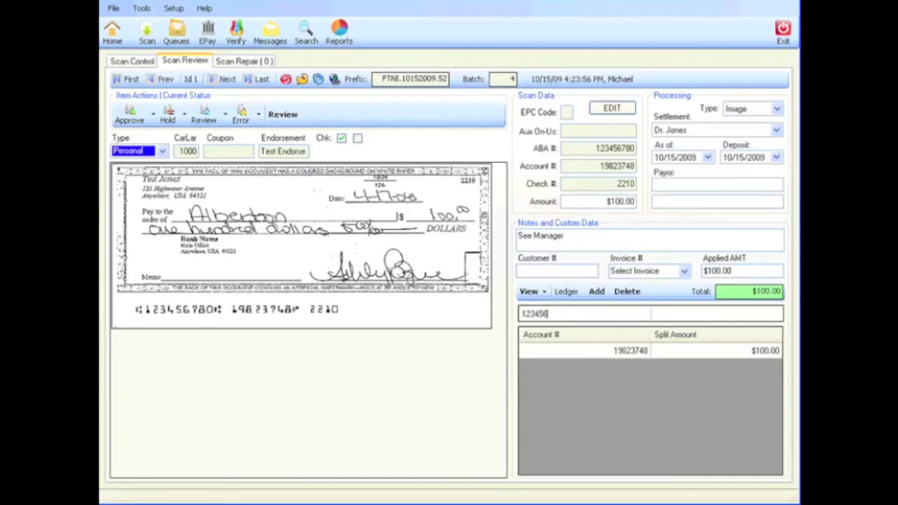
key(Tab)
click(596, 291)
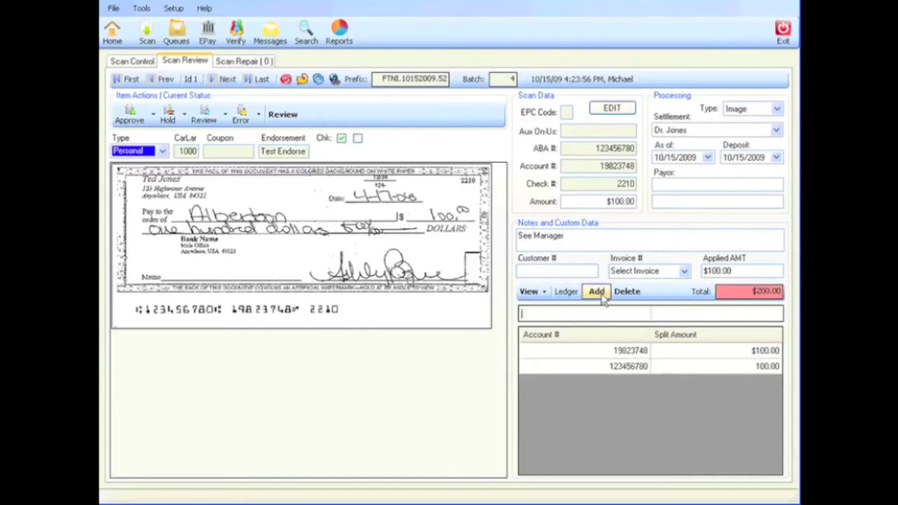
click(532, 293)
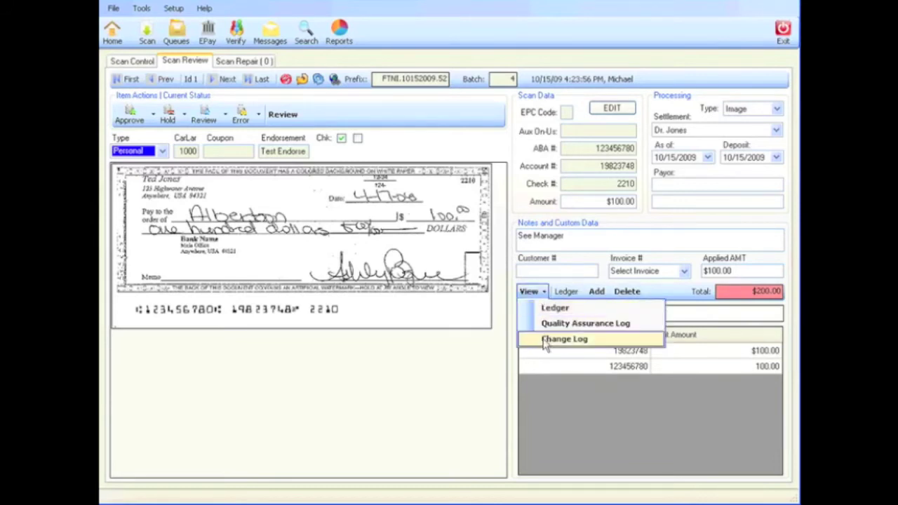
click(541, 339)
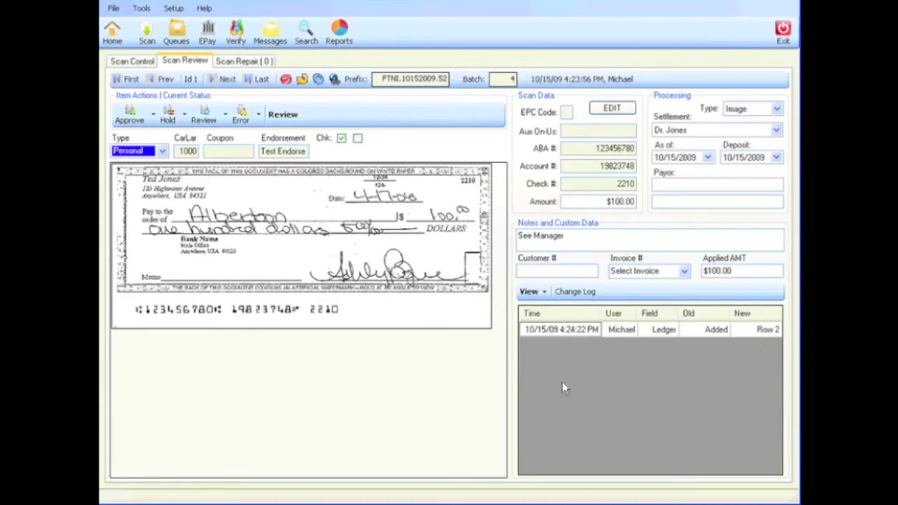
Step: Upload batch 4, three checks totalling $376.84, from the Scan Control list
click(134, 62)
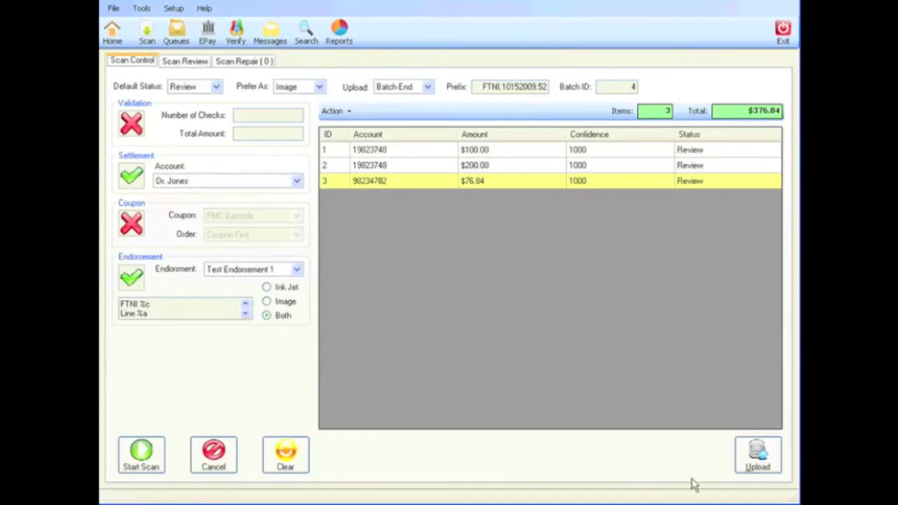
click(761, 454)
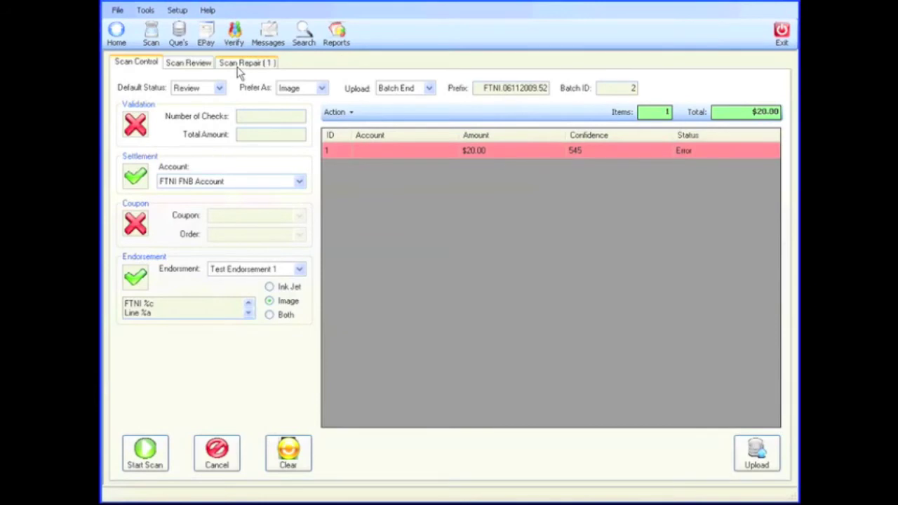
Step: Repair the $20.00 check with ABA 123456780, its account number, and check number 1073
click(236, 65)
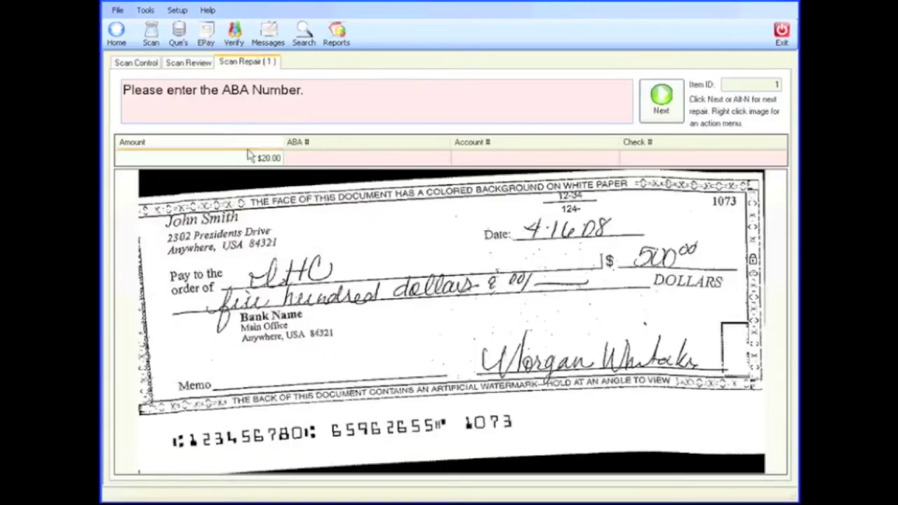
text(123456780)
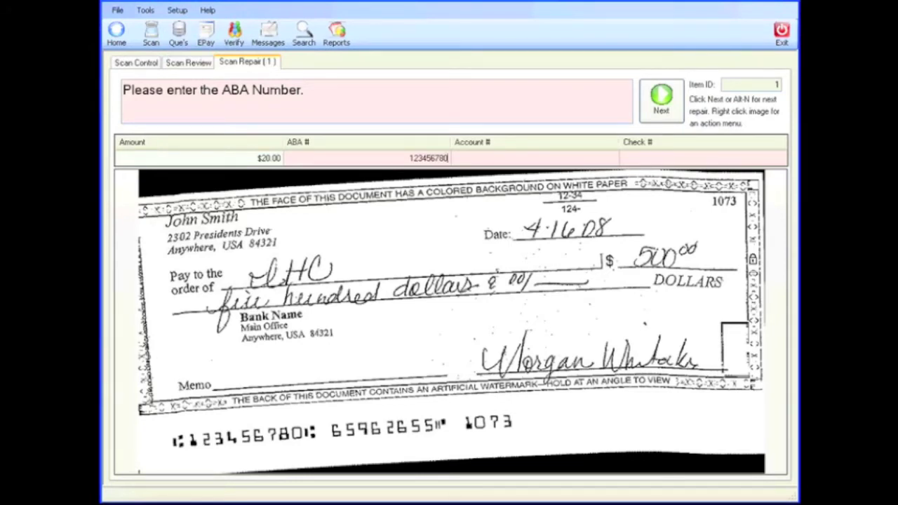
click(661, 99)
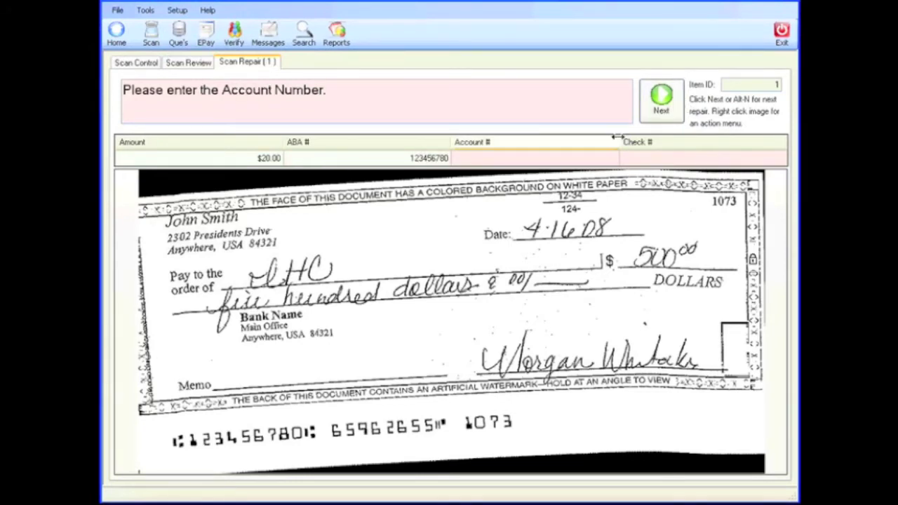
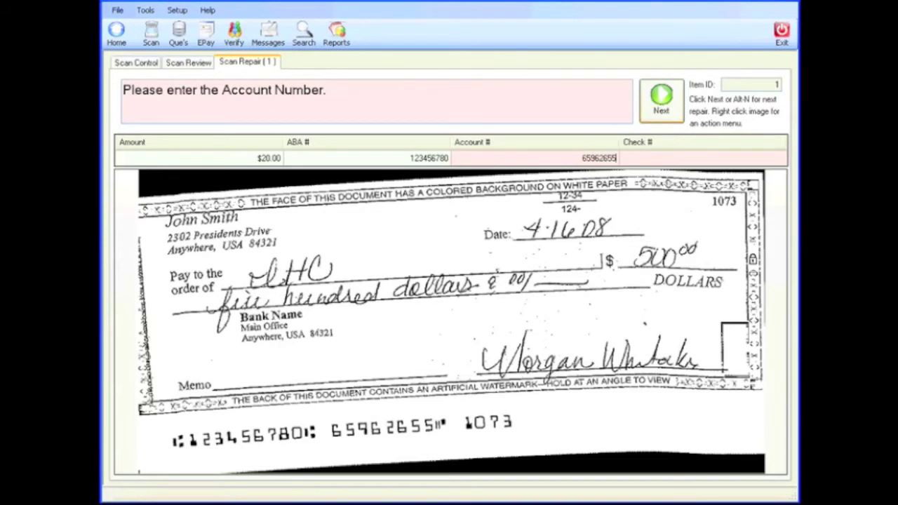
click(669, 92)
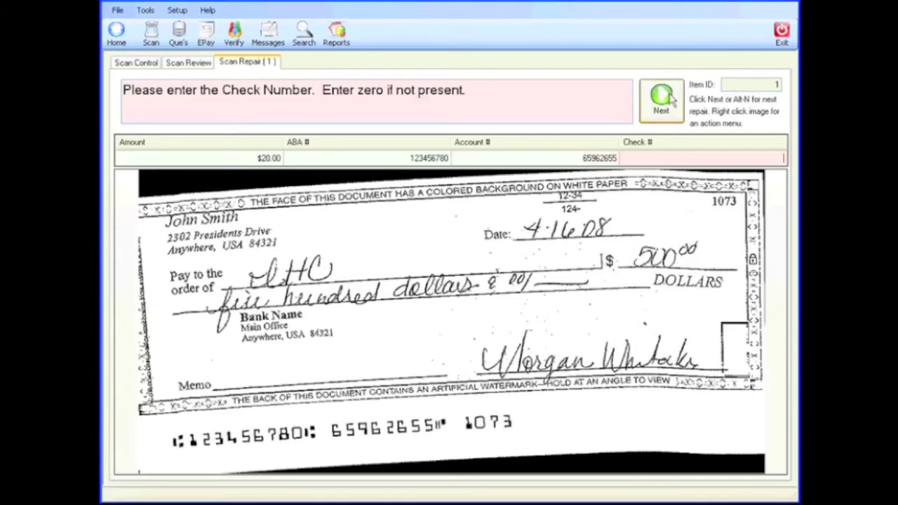
text(1073)
click(672, 100)
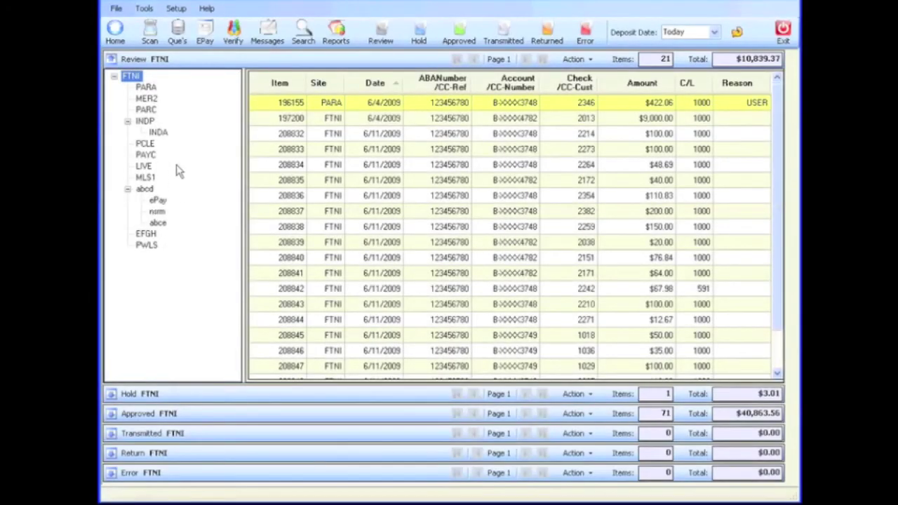
Step: Filter Review to PARA, return to all FTNI sites, and sort items by date, oldest first
click(148, 88)
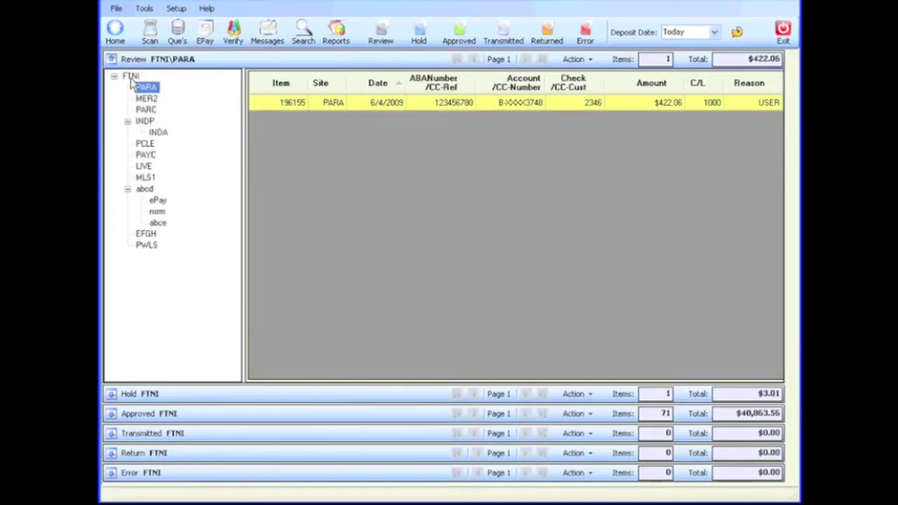
double_click(131, 77)
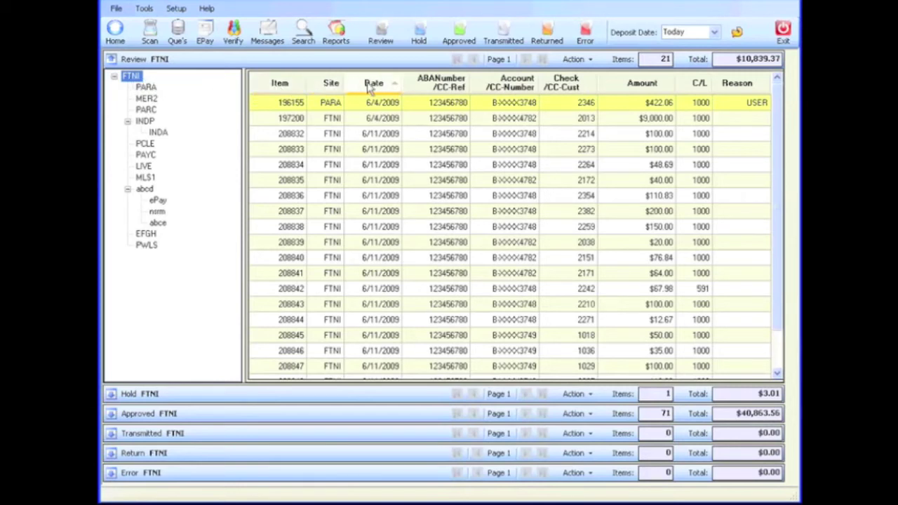
click(392, 84)
click(391, 84)
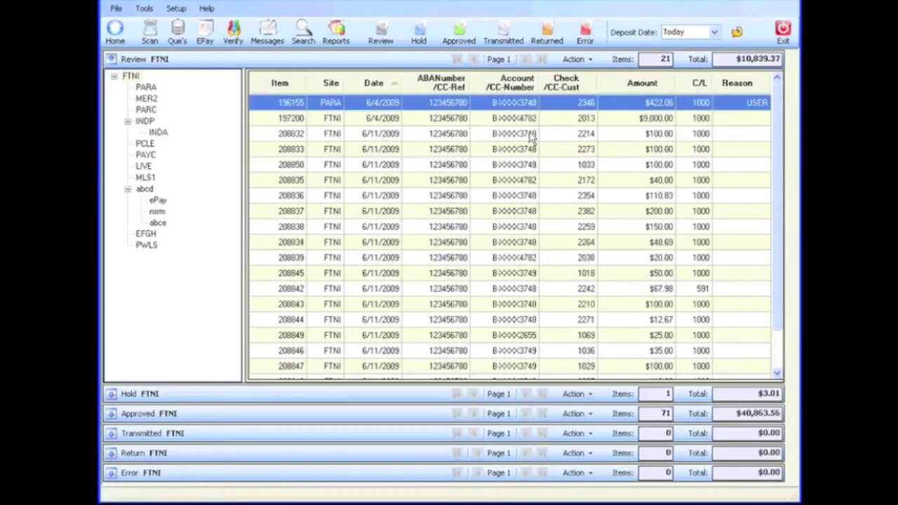
double_click(531, 135)
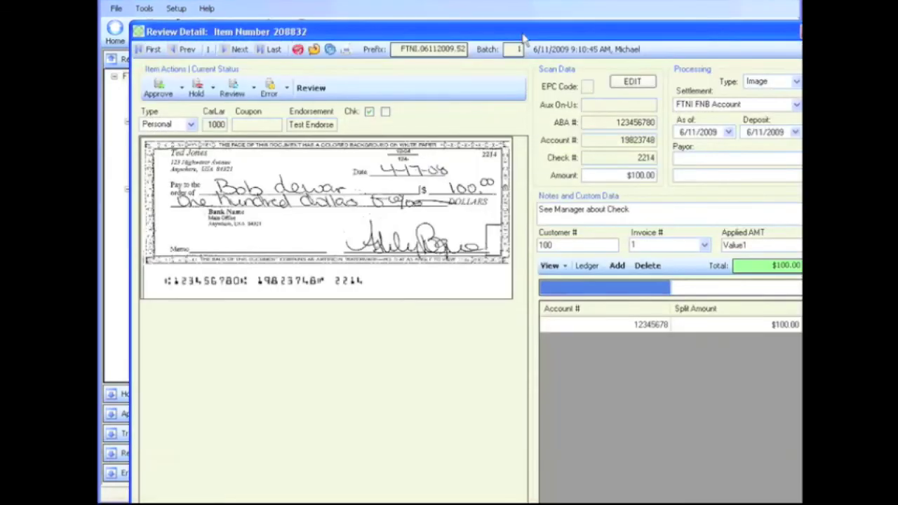
drag(525, 40, 498, 15)
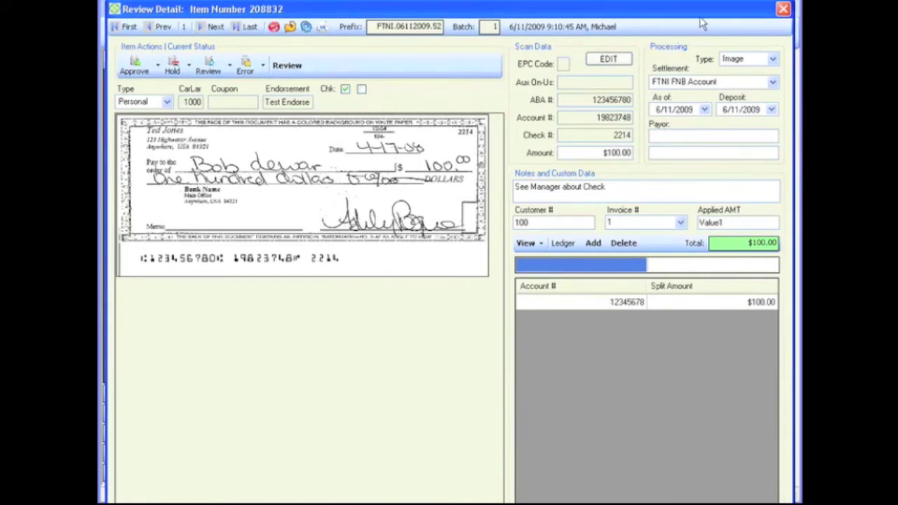
click(783, 9)
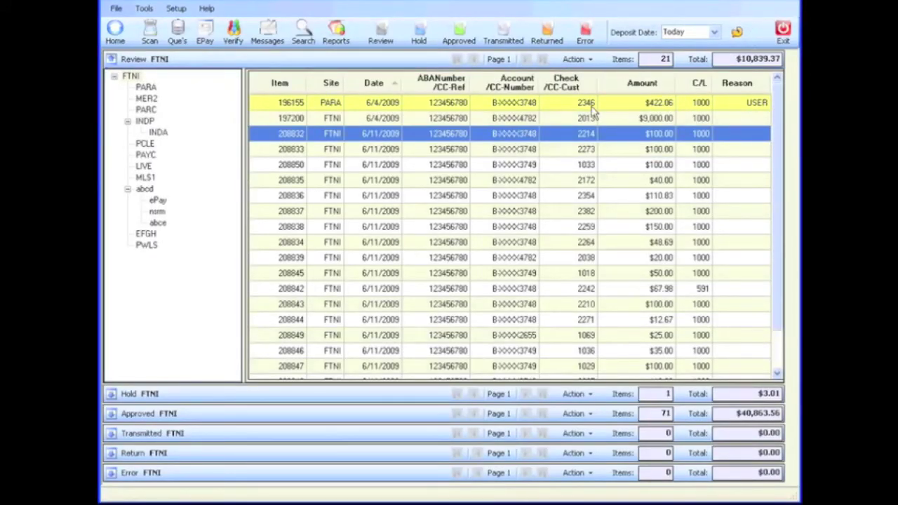
Step: Select the review items and approve them through the Action list, leaving Review empty
drag(592, 103, 589, 190)
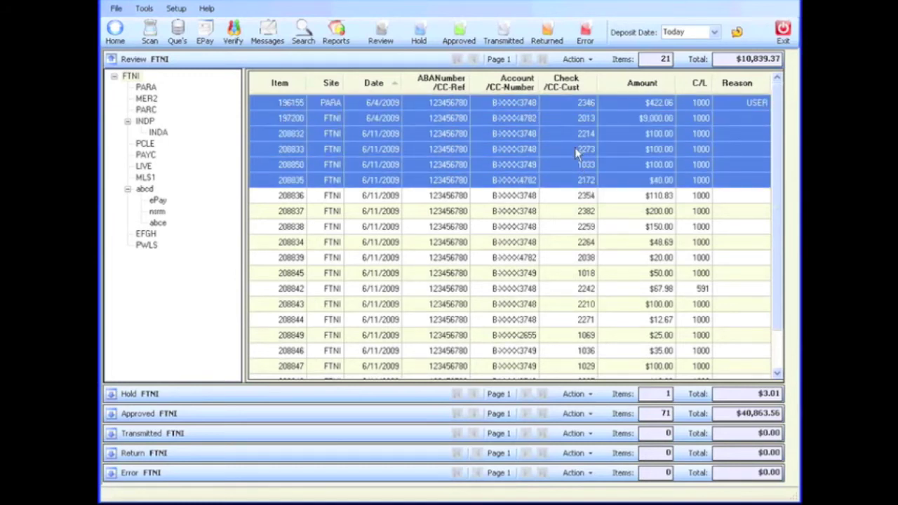
click(577, 59)
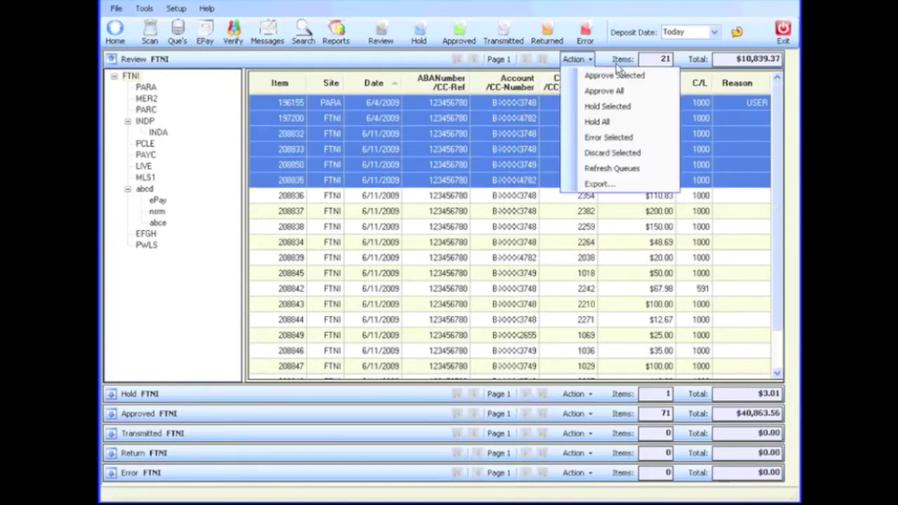
click(193, 59)
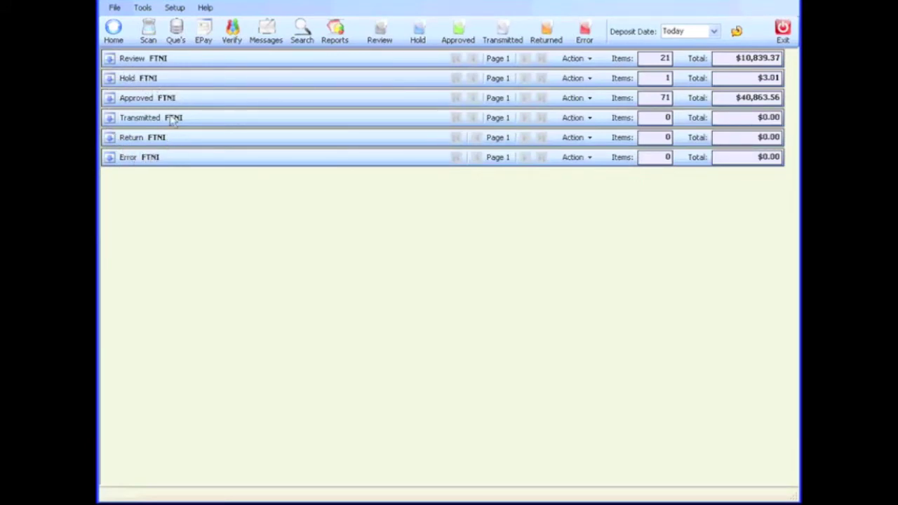
click(109, 59)
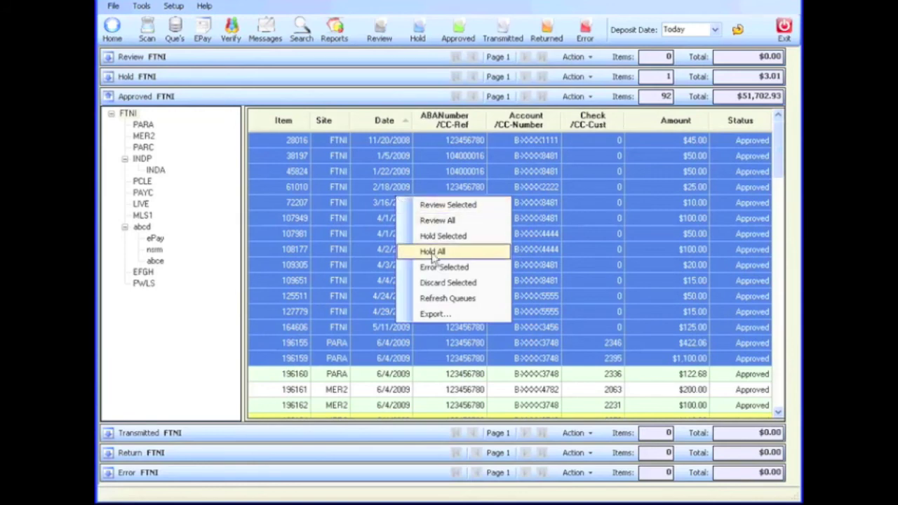
Step: Choose Delimited File (Comma) export for the approved items, cancel it, and collapse Approved
click(487, 312)
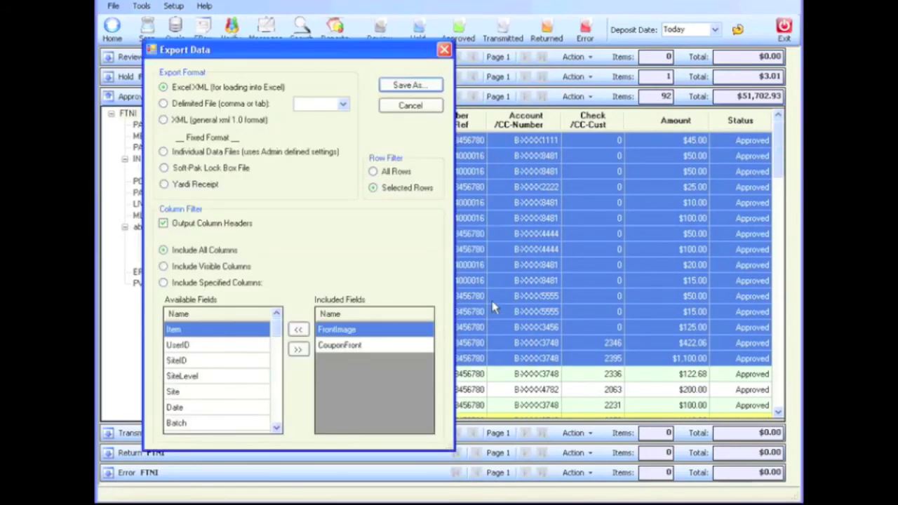
click(180, 104)
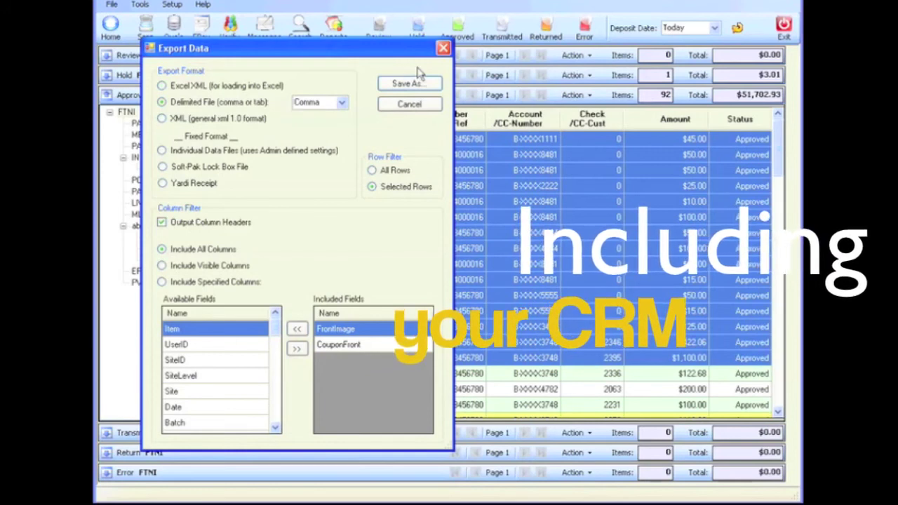
click(416, 106)
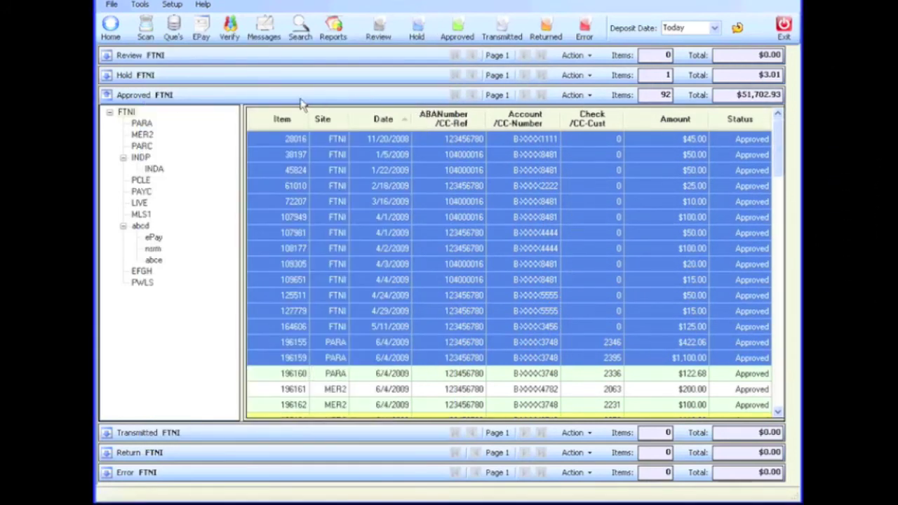
click(107, 95)
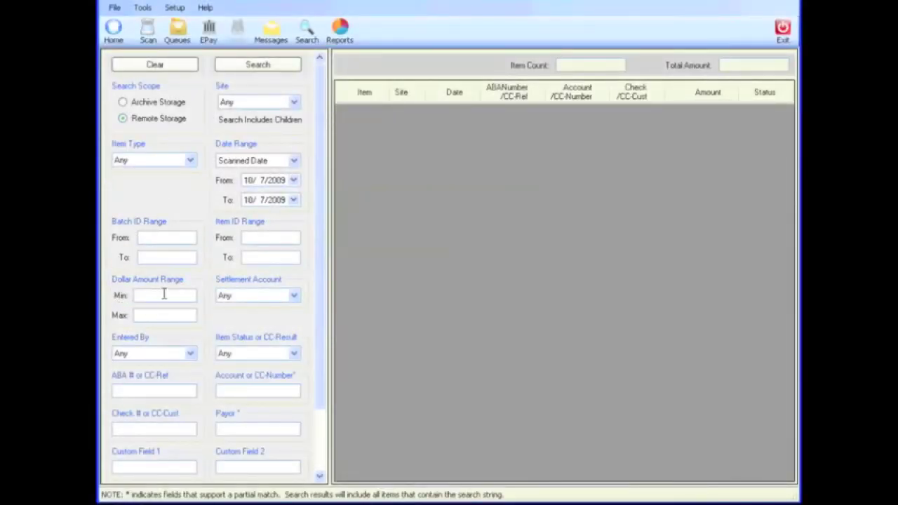
Step: Search for items scanned 10/7/2009, returning 23 items totalling $13,338.71
drag(317, 374, 313, 342)
click(257, 65)
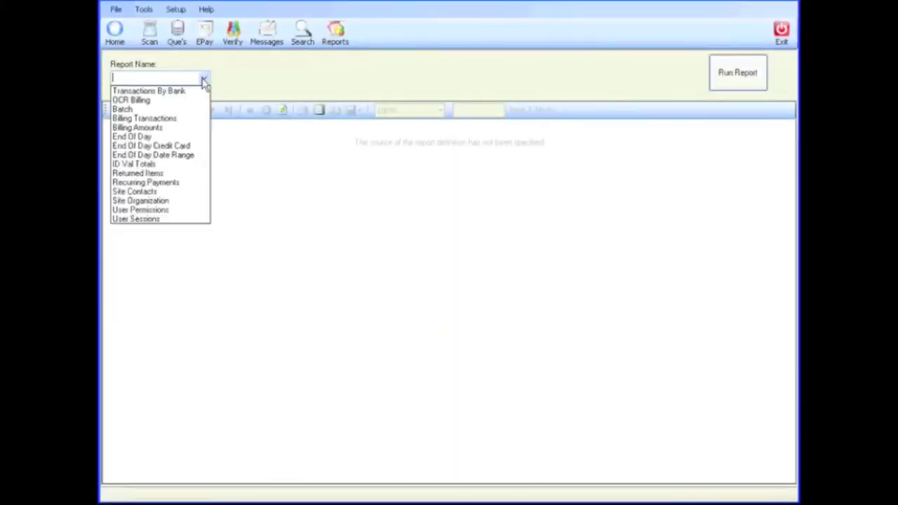
Step: Run the End Of Day report for 6/11/2009 with DateType Scan and Item Status Approved
click(181, 138)
click(269, 78)
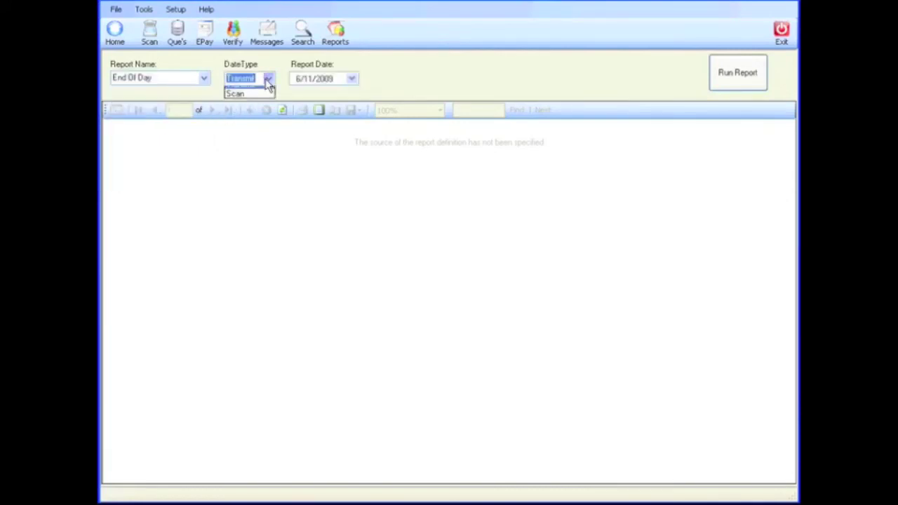
click(255, 103)
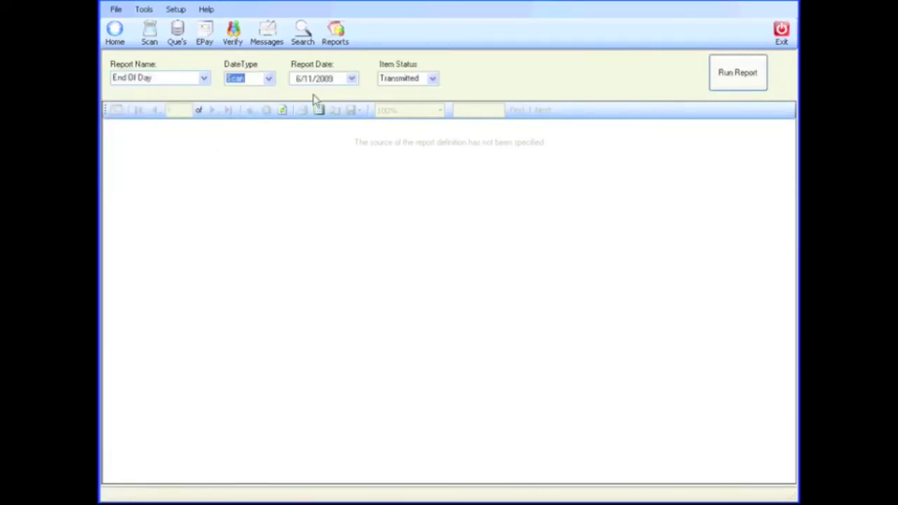
click(433, 80)
click(424, 101)
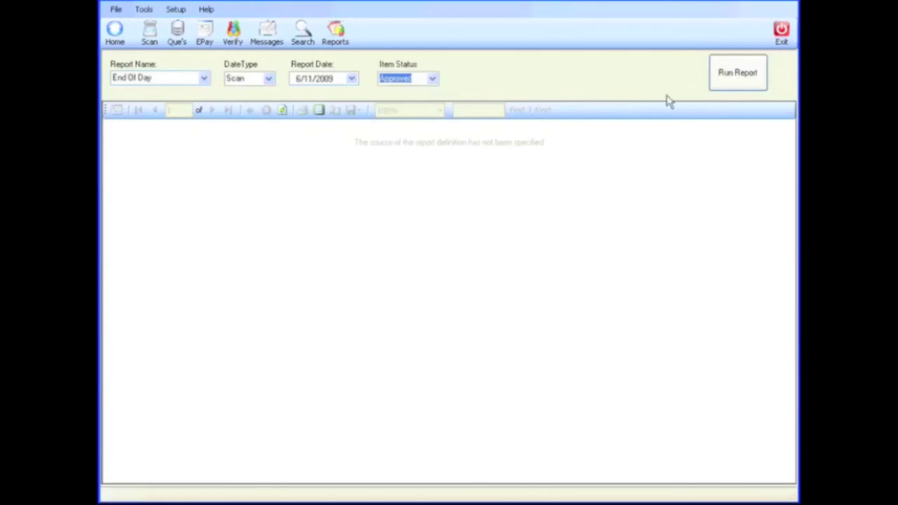
click(736, 79)
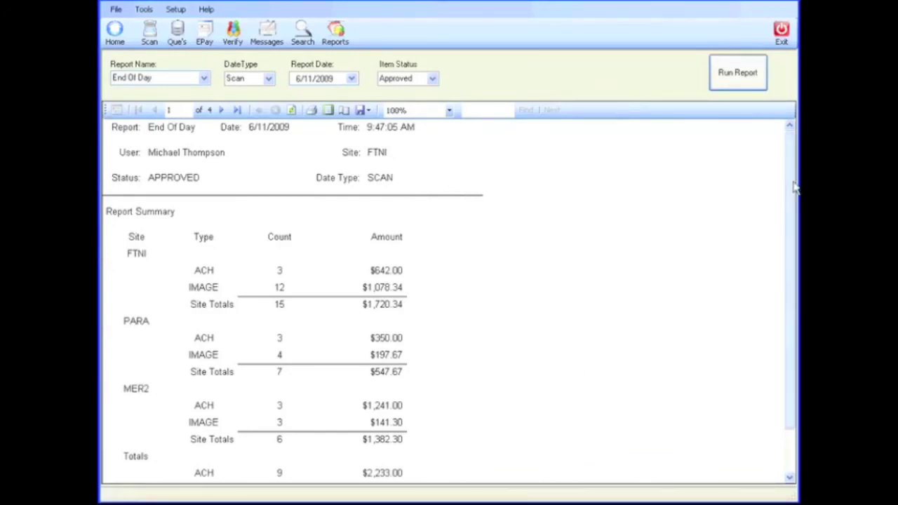
Step: Advance the report to page 3 of 4 for PARA's totals and show the Excel/PDF export options
mouse_move(793, 186)
mouse_down()
mouse_move(786, 232)
mouse_move(782, 177)
mouse_up()
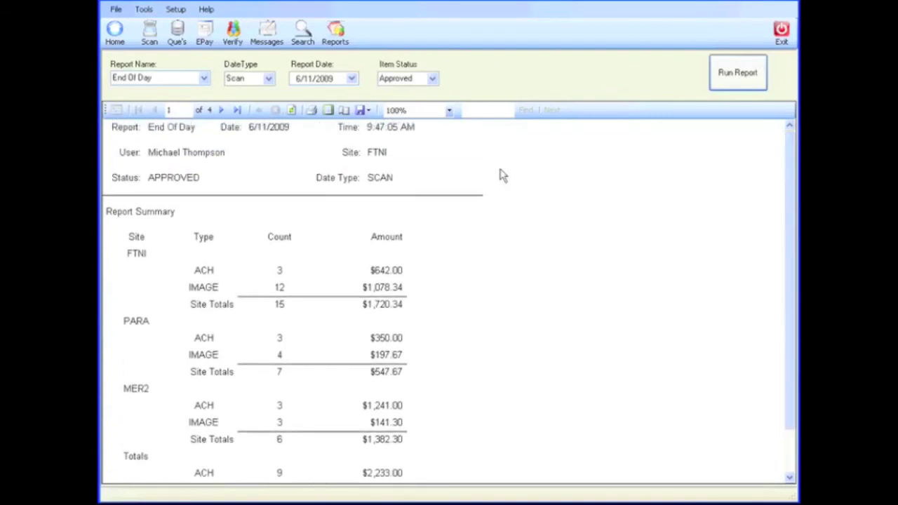
click(220, 111)
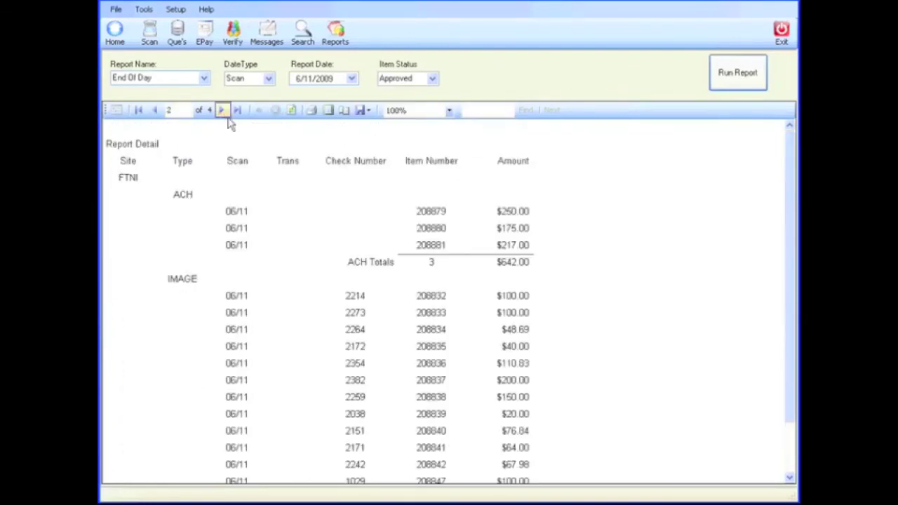
click(221, 111)
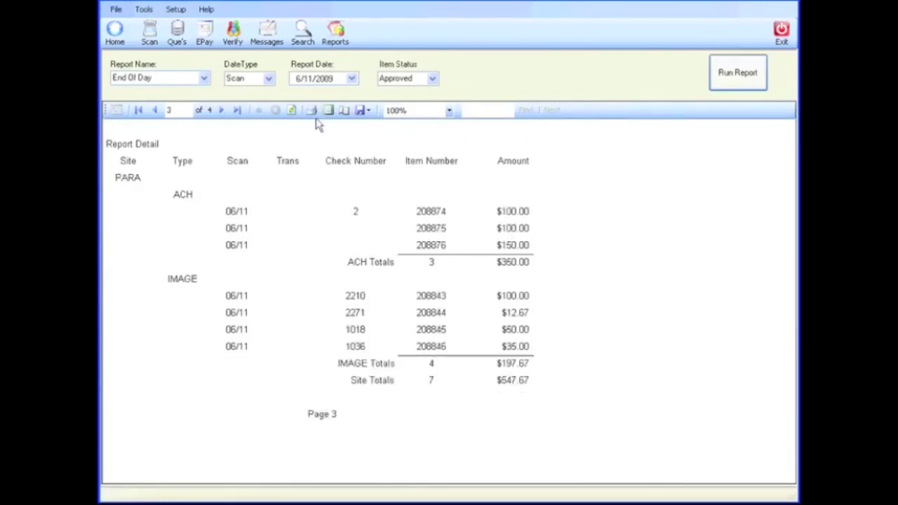
click(364, 111)
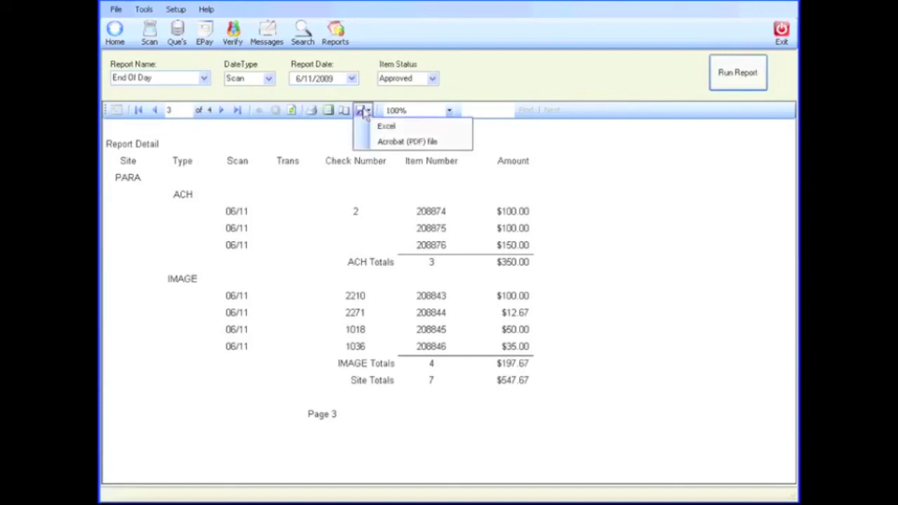